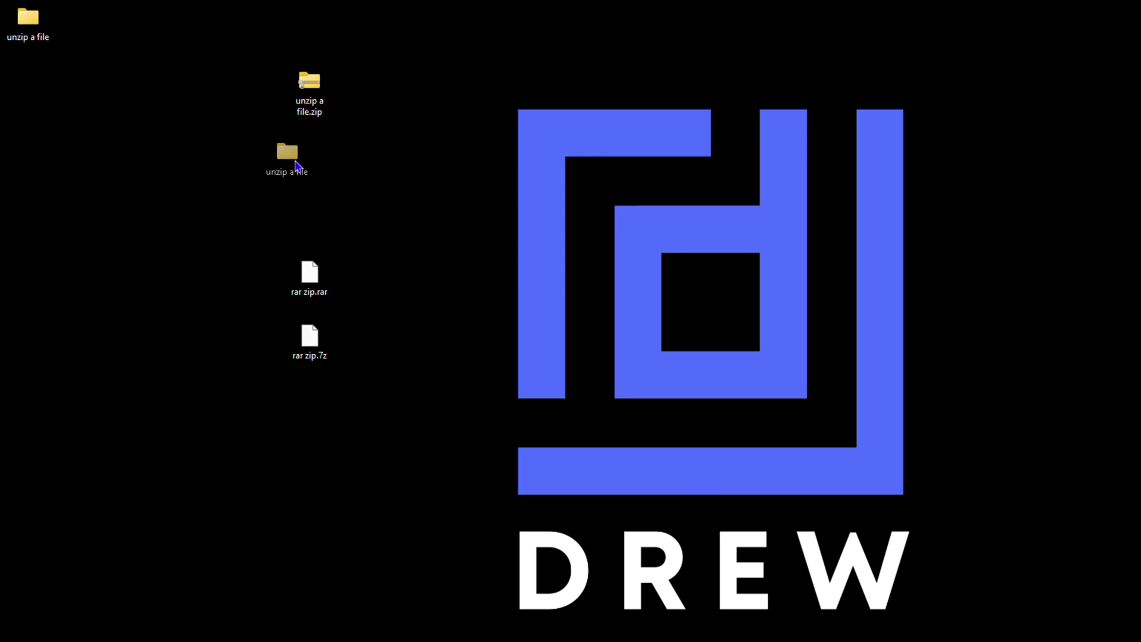
Inspect the extracted 'unzip a file' folder and its inner folder, then delete it from the desktop.
{"action": "key", "text": "Return"}
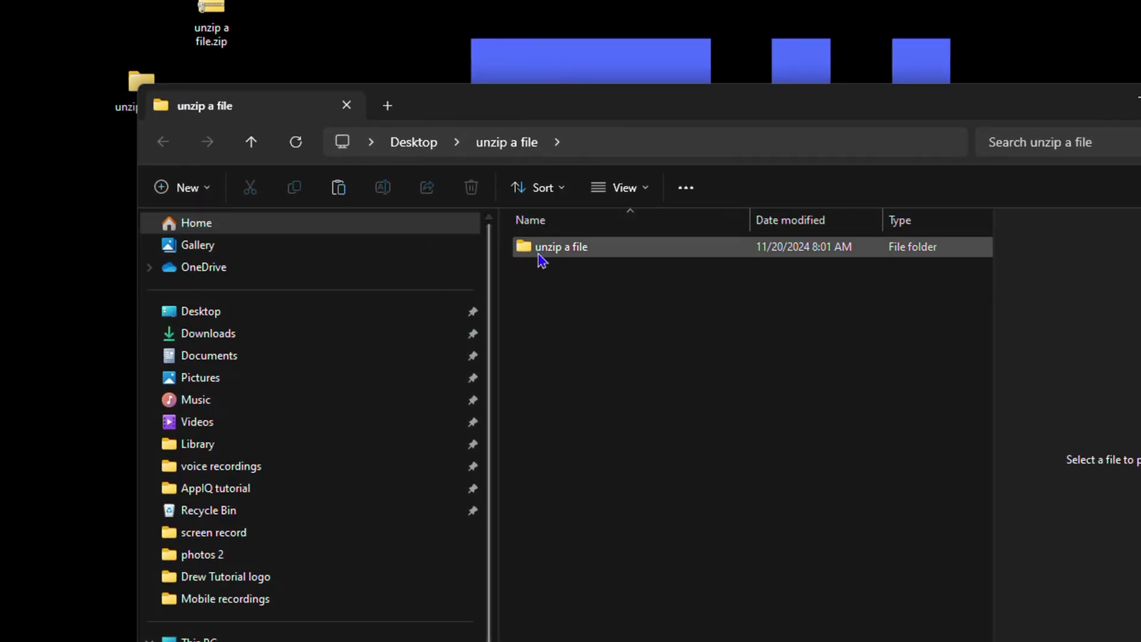
{"action": "double_click", "coordinate": [571, 253]}
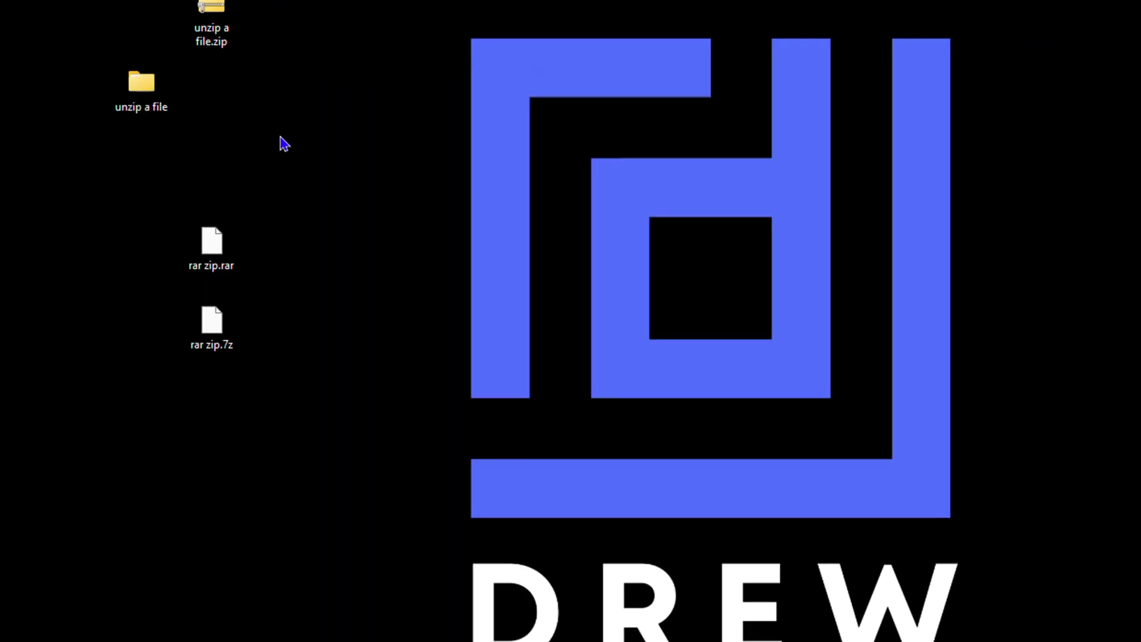
{"action": "double_click", "coordinate": [141, 92]}
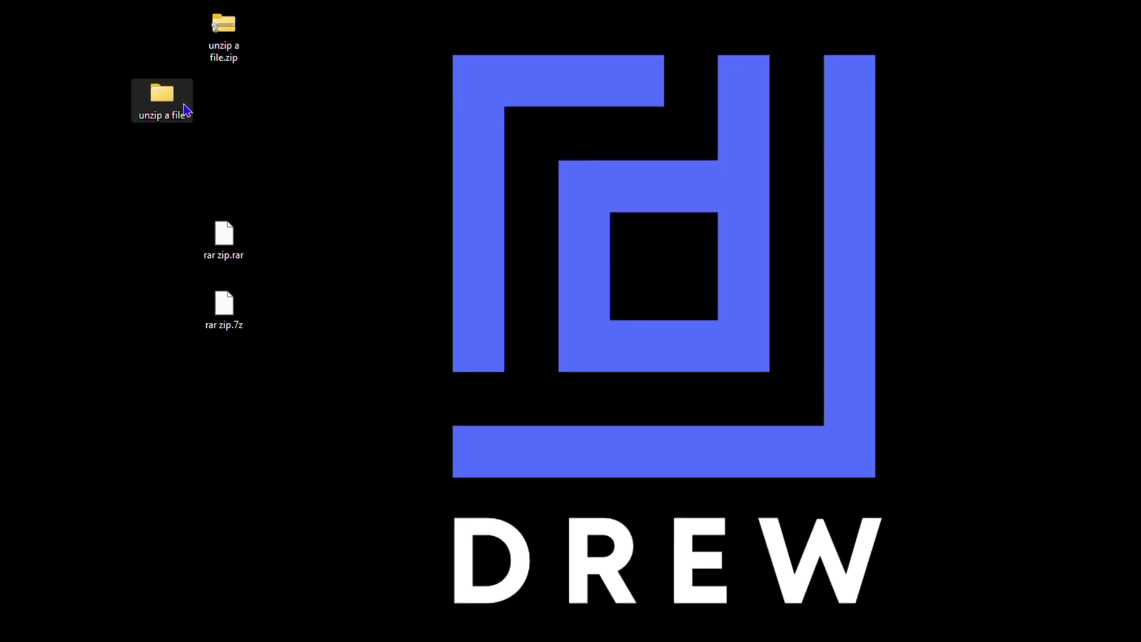
{"action": "key", "text": "Delete"}
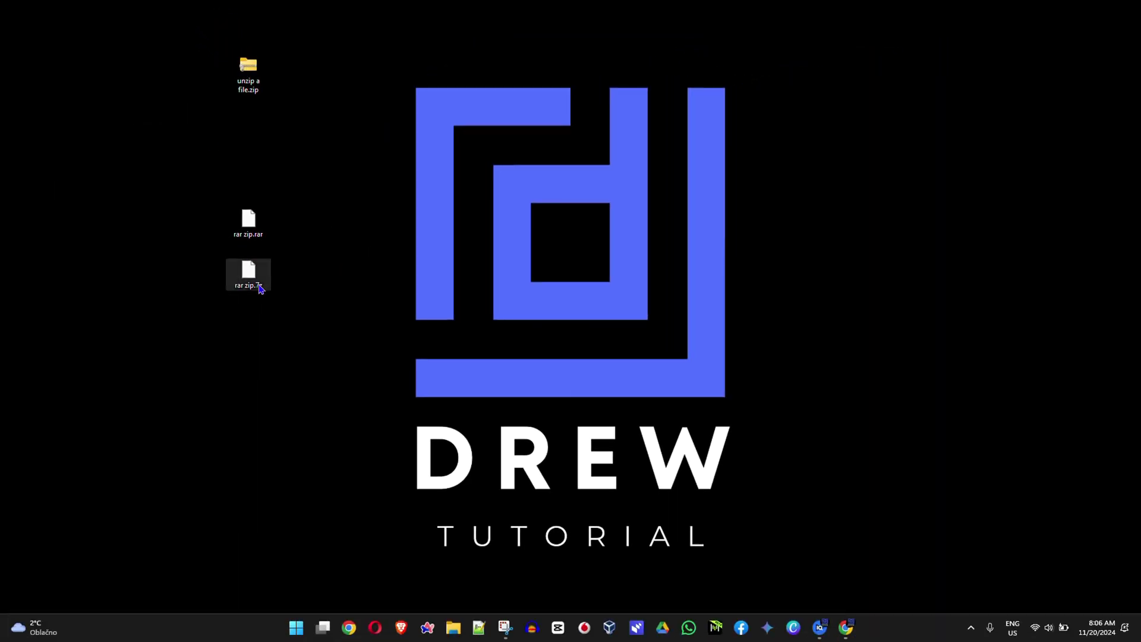
{"action": "left_click", "coordinate": [249, 221]}
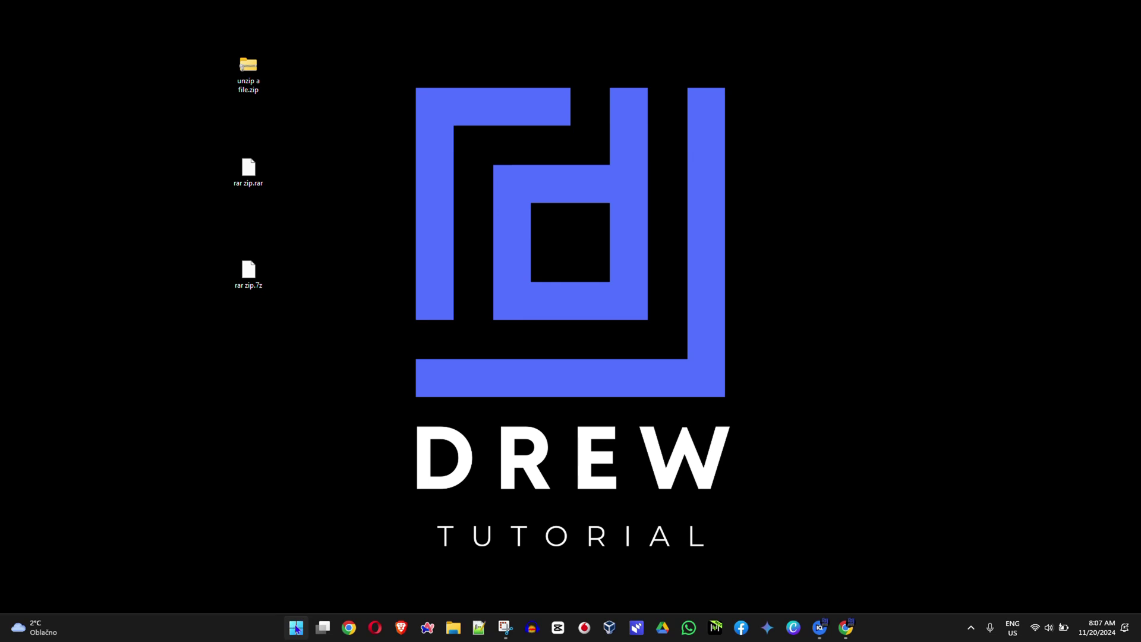
Launch Microsoft Store from the Start menu by searching 'store'.
{"action": "left_click", "coordinate": [296, 627]}
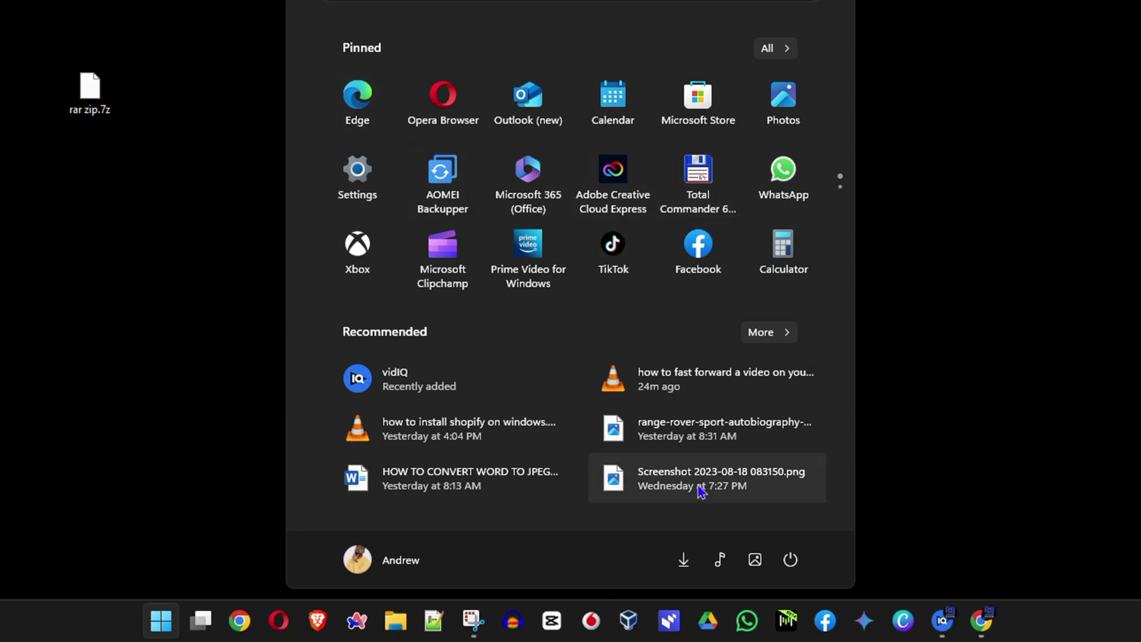
{"action": "type", "text": "store"}
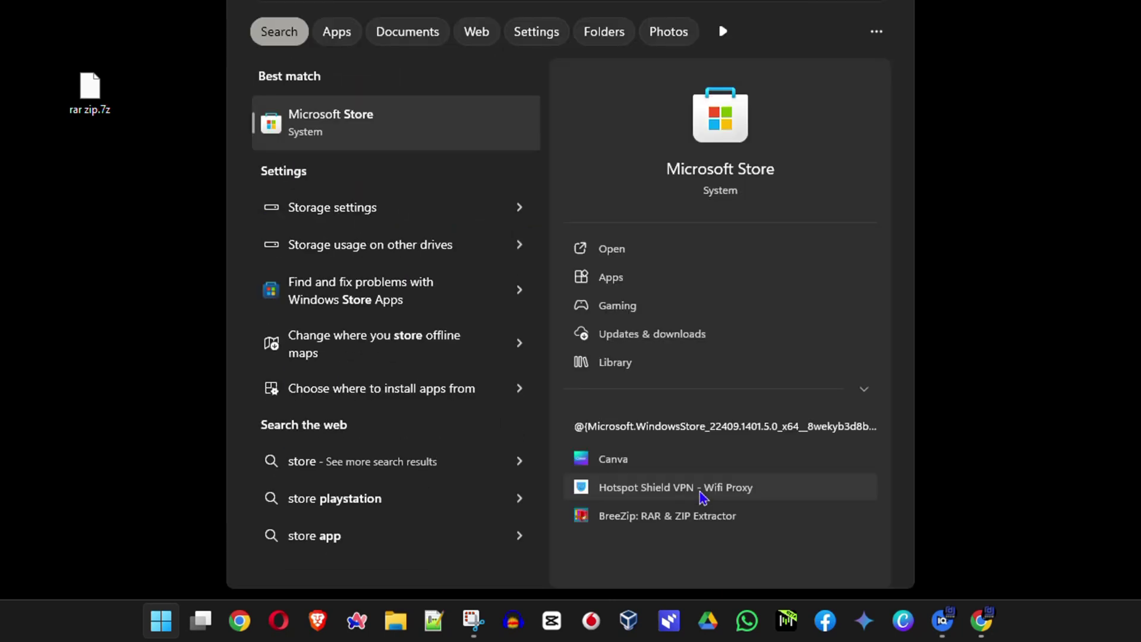
{"action": "left_click", "coordinate": [324, 123]}
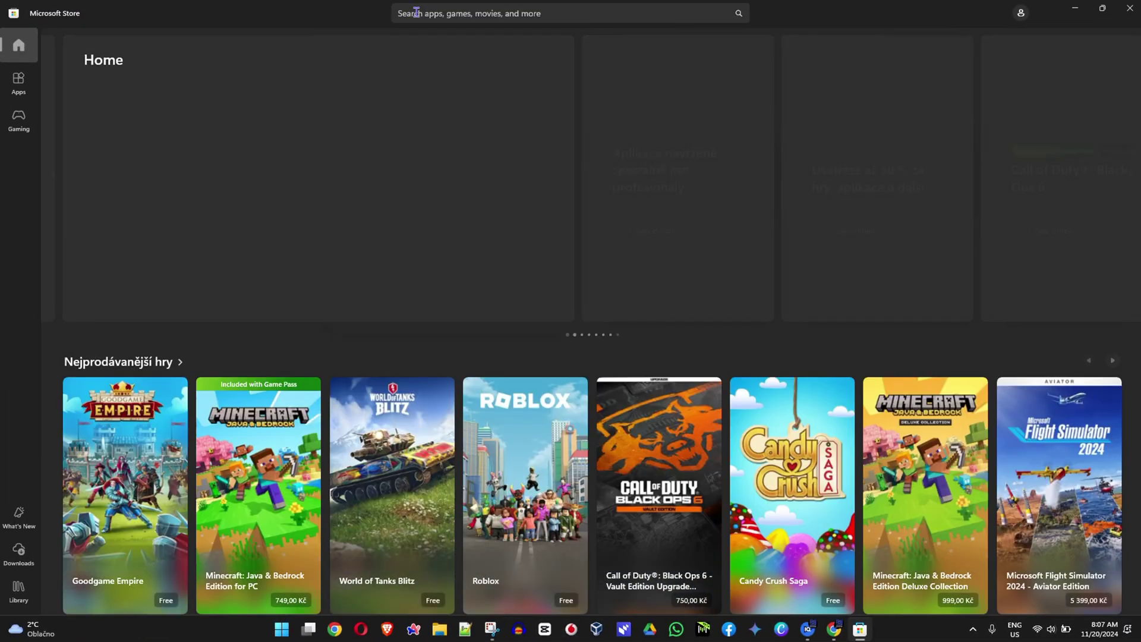
Search the Store for 'winrar' and browse results like BreeZip and AukZip.
{"action": "left_click", "coordinate": [415, 12]}
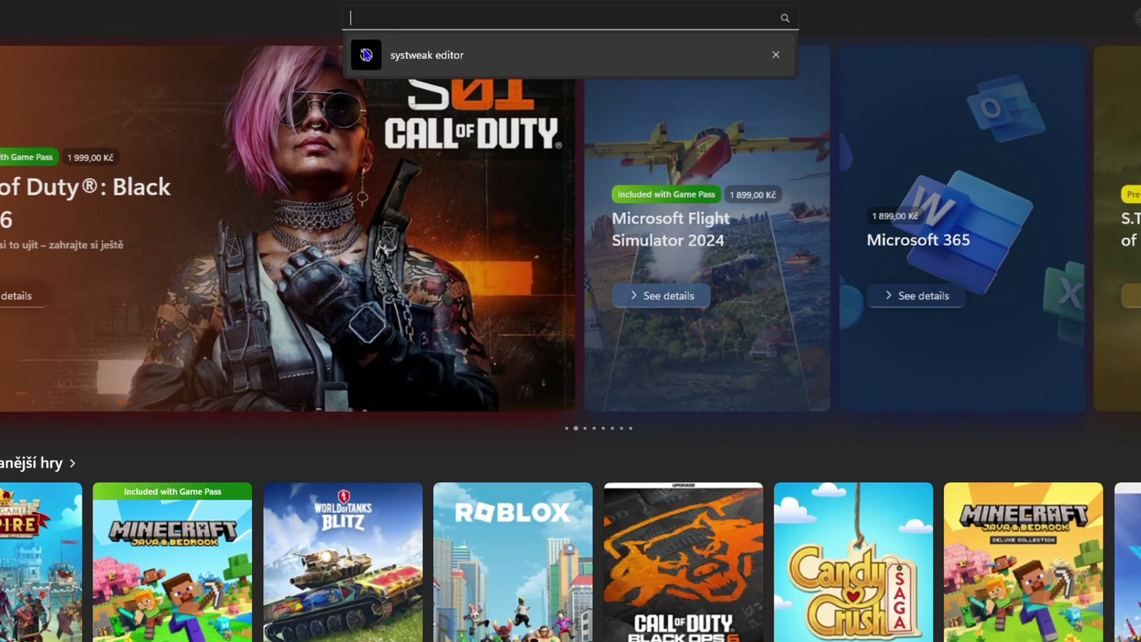
{"action": "type", "text": "win"}
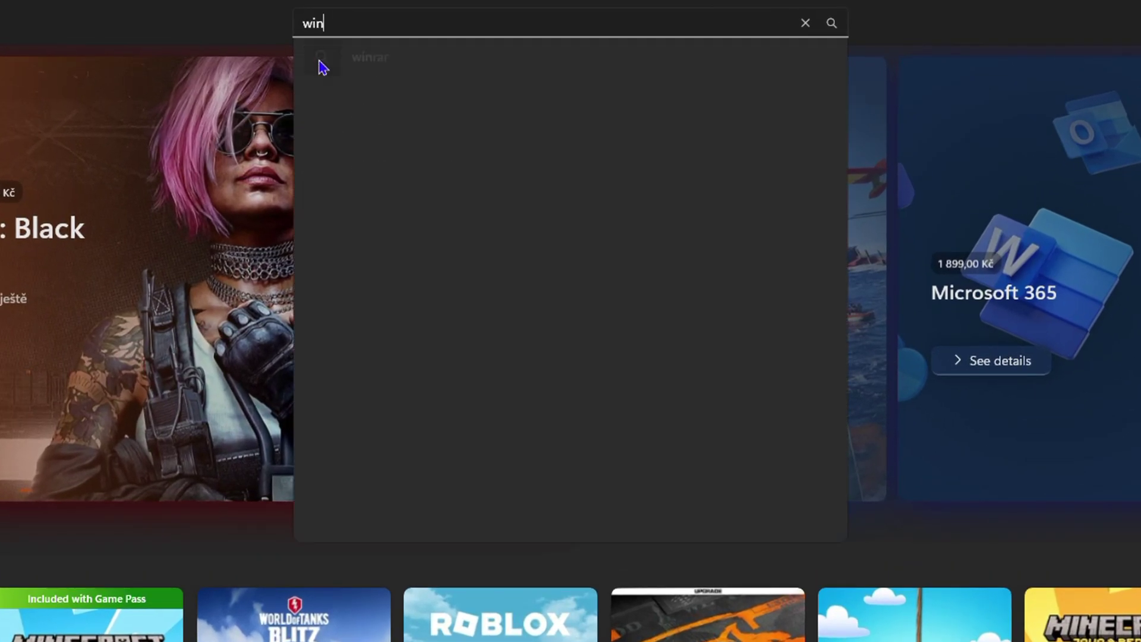
{"action": "left_click", "coordinate": [321, 67]}
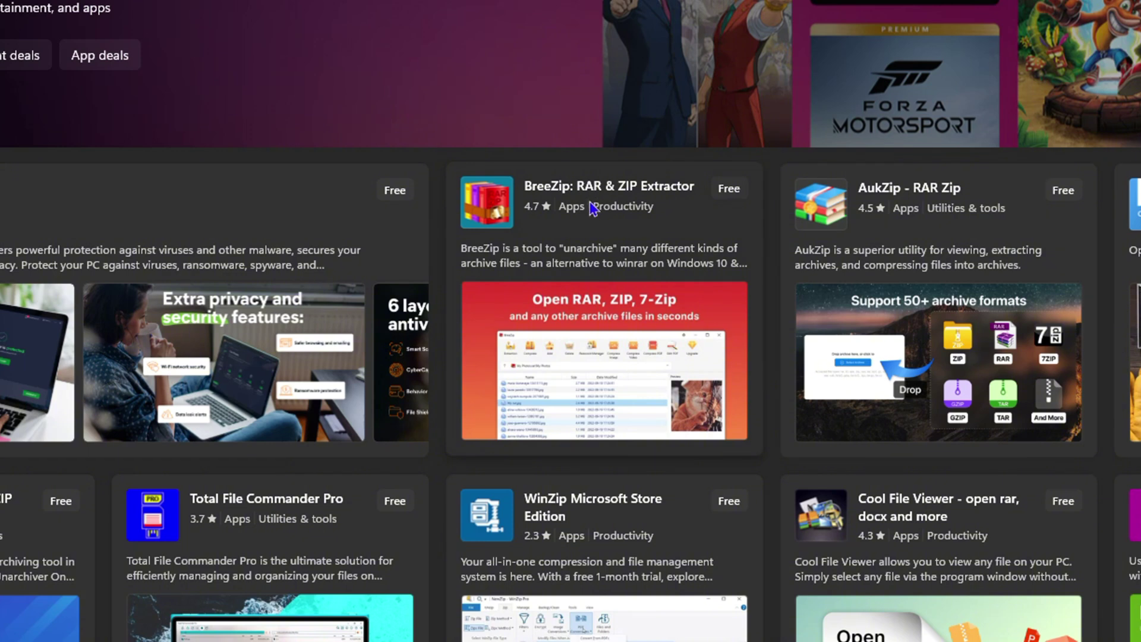
{"action": "mouse_move", "coordinate": [588, 206]}
{"action": "mouse_move", "coordinate": [884, 205]}
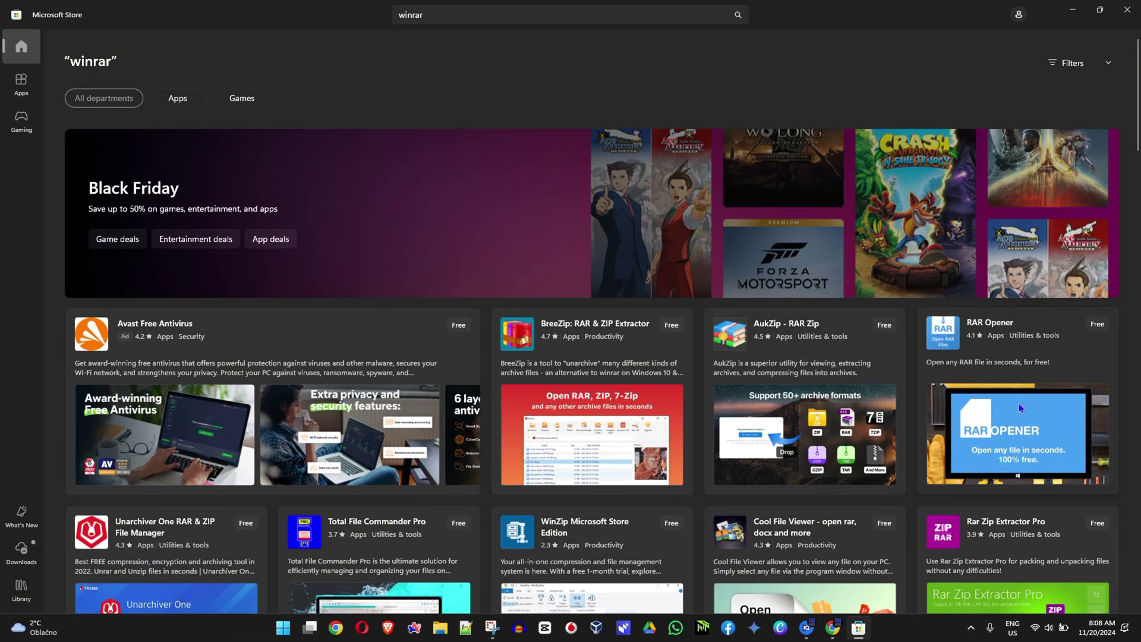
{"action": "scroll", "coordinate": [681, 362], "scroll_direction": "down", "scroll_amount": 5}
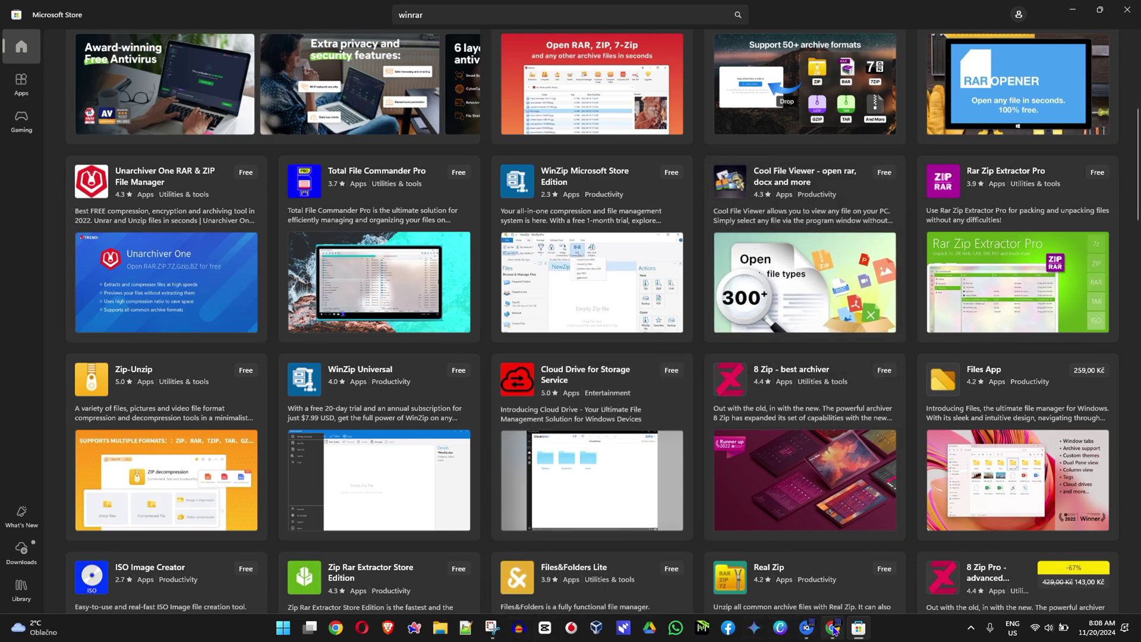
Google 'winrar' in a new Incognito window and open the official WinRAR 7.01 page on win-rar.com.
{"action": "mouse_move", "coordinate": [835, 633]}
{"action": "left_click", "coordinate": [336, 628]}
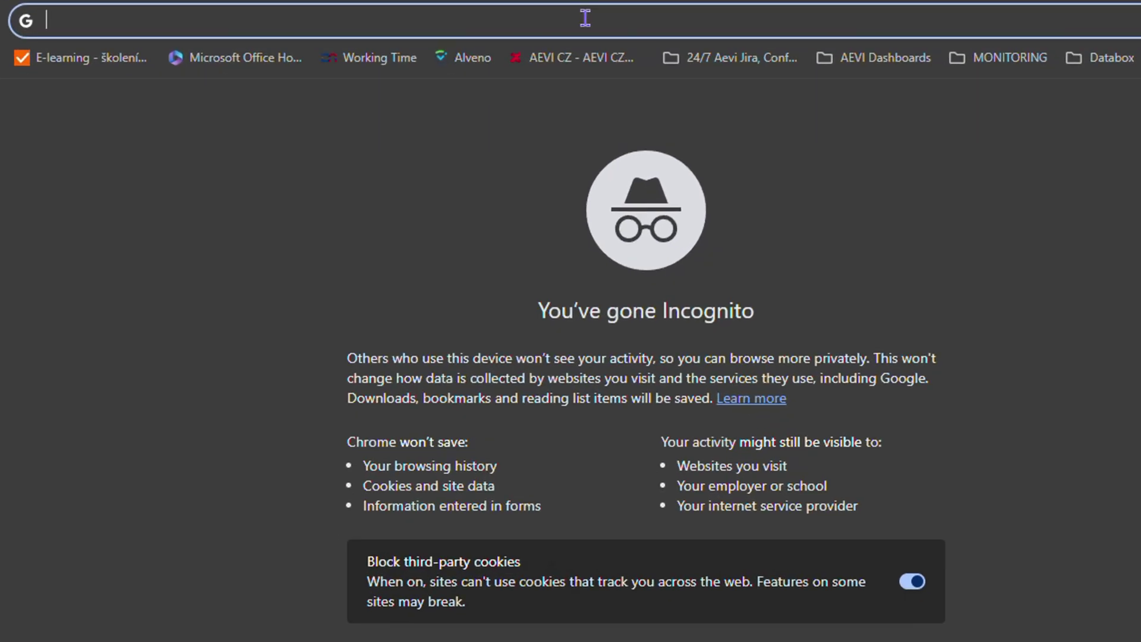
{"action": "type", "text": "windar"}
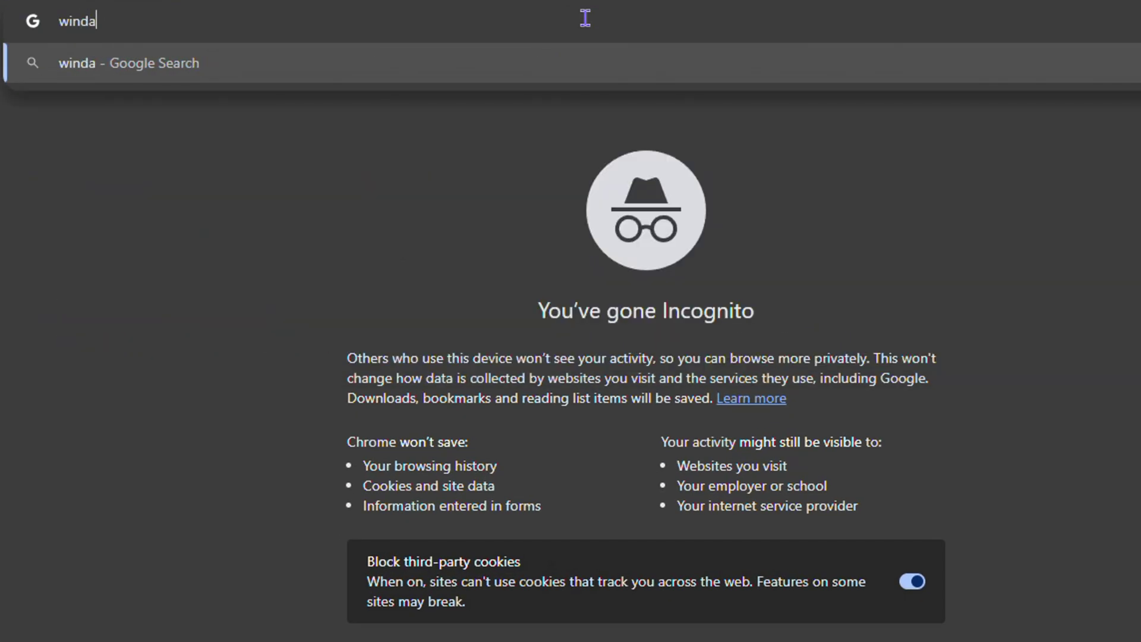
{"action": "key", "text": "BackSpace"}
{"action": "key", "text": "BackSpace"}
{"action": "type", "text": "rar"}
{"action": "key", "text": "Return"}
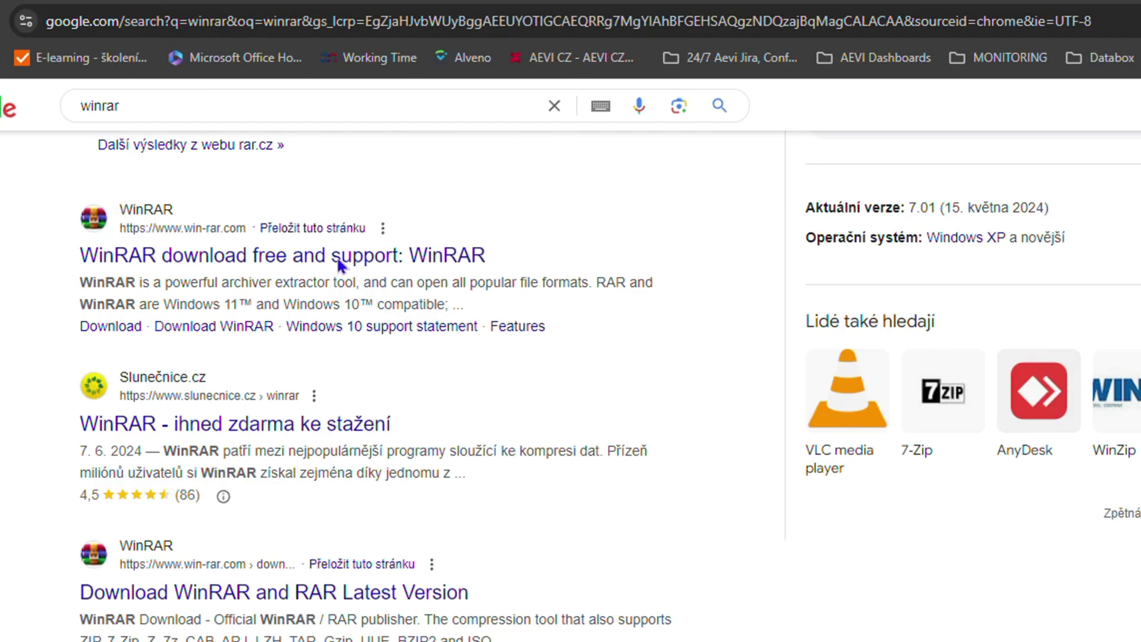
{"action": "scroll", "coordinate": [294, 273], "scroll_direction": "up", "scroll_amount": 8}
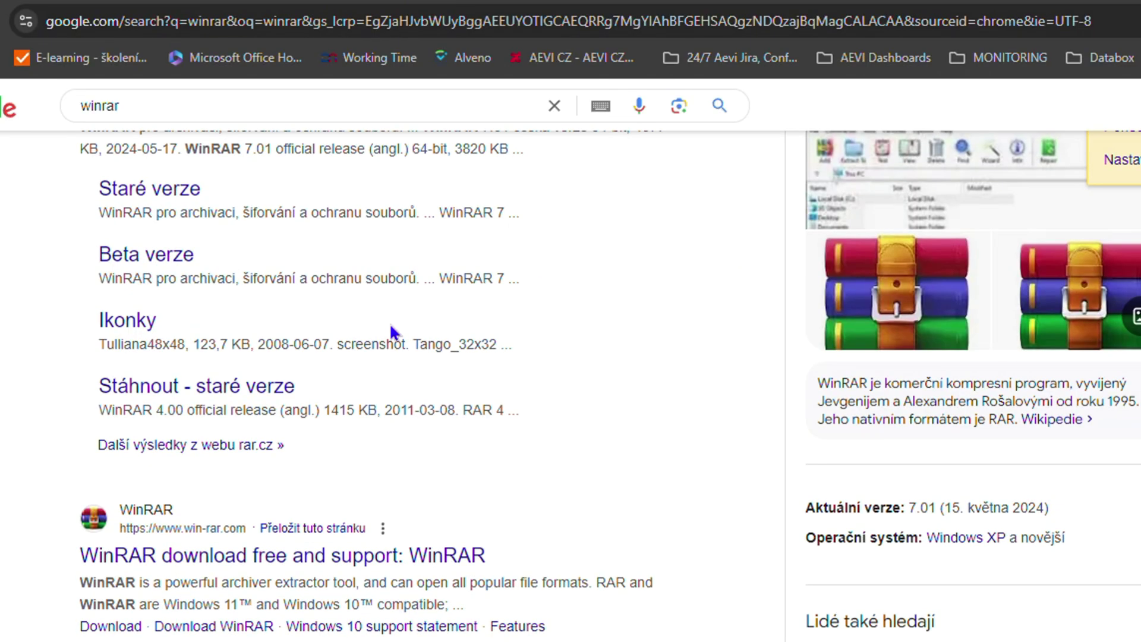
{"action": "scroll", "coordinate": [140, 262], "scroll_direction": "down", "scroll_amount": 5}
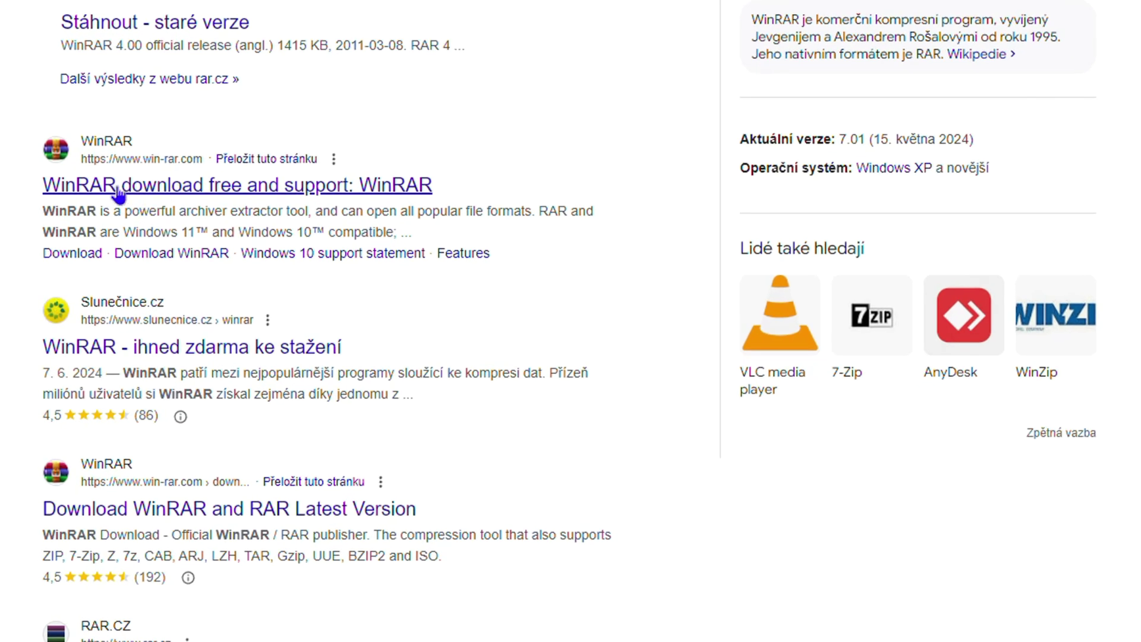
{"action": "left_click", "coordinate": [119, 188]}
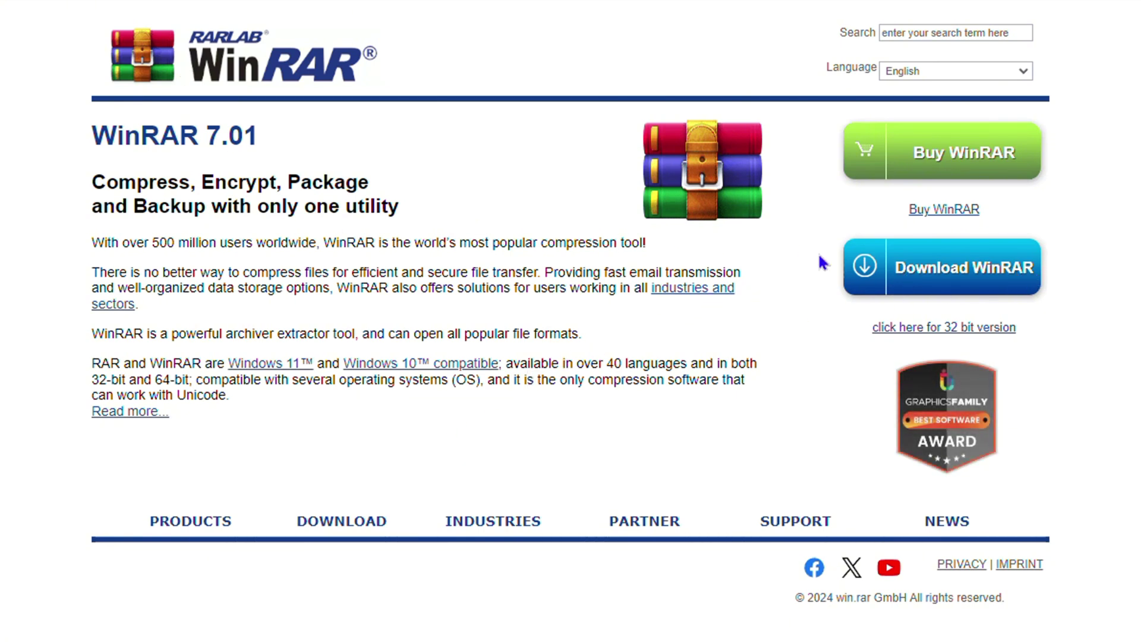
Start the WinRAR installer download, cancel saving it, then close Chrome and minimize the Store.
{"action": "left_click", "coordinate": [900, 275]}
{"action": "scroll", "coordinate": [575, 423], "scroll_direction": "down", "scroll_amount": 2}
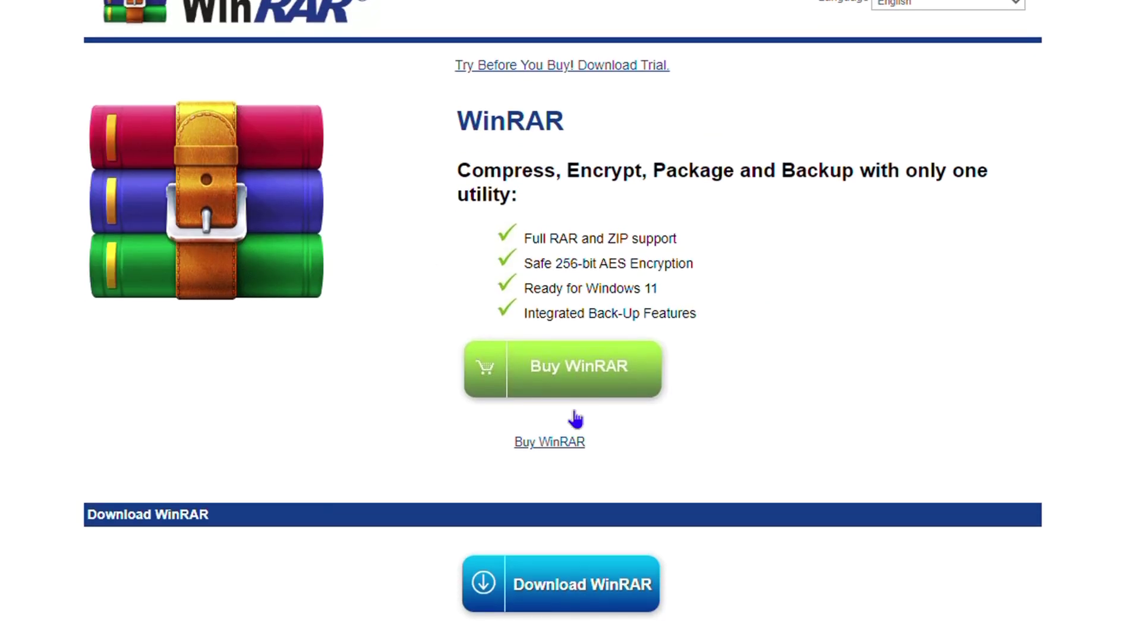
{"action": "scroll", "coordinate": [896, 329], "scroll_direction": "down", "scroll_amount": 1}
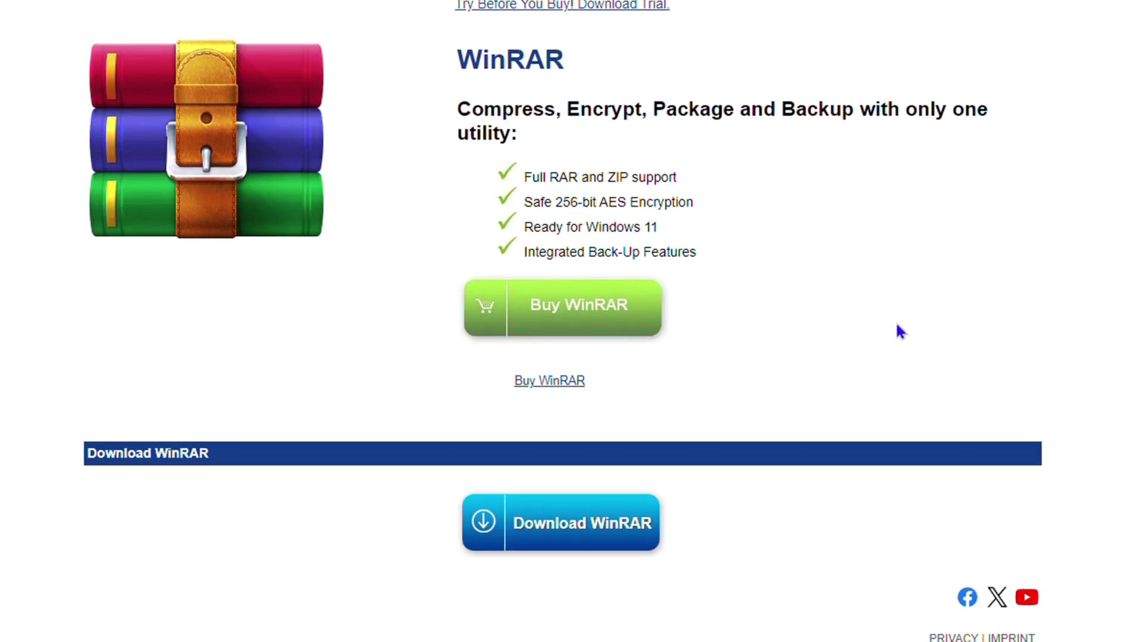
{"action": "left_click", "coordinate": [576, 531]}
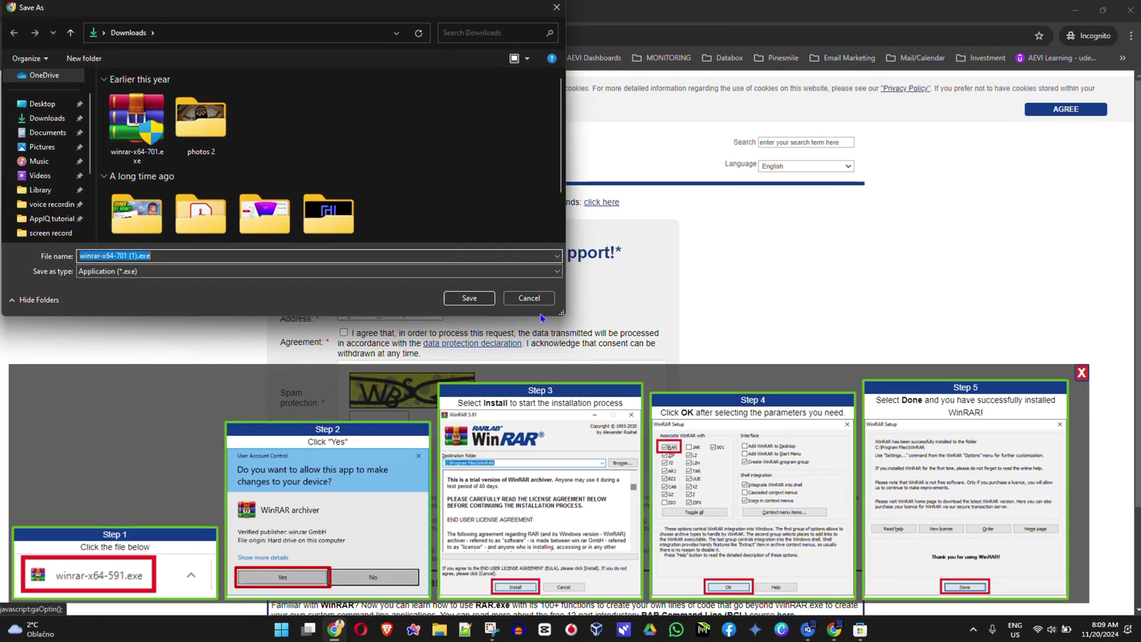
{"action": "left_click", "coordinate": [469, 297]}
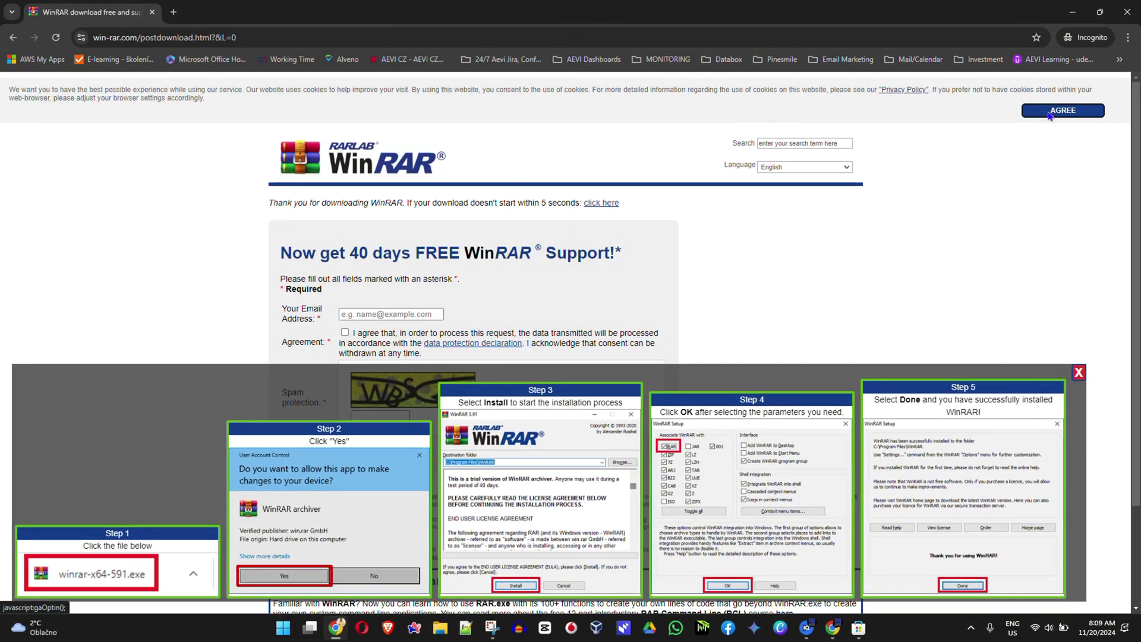
{"action": "left_click", "coordinate": [1127, 12]}
{"action": "left_click", "coordinate": [1072, 10]}
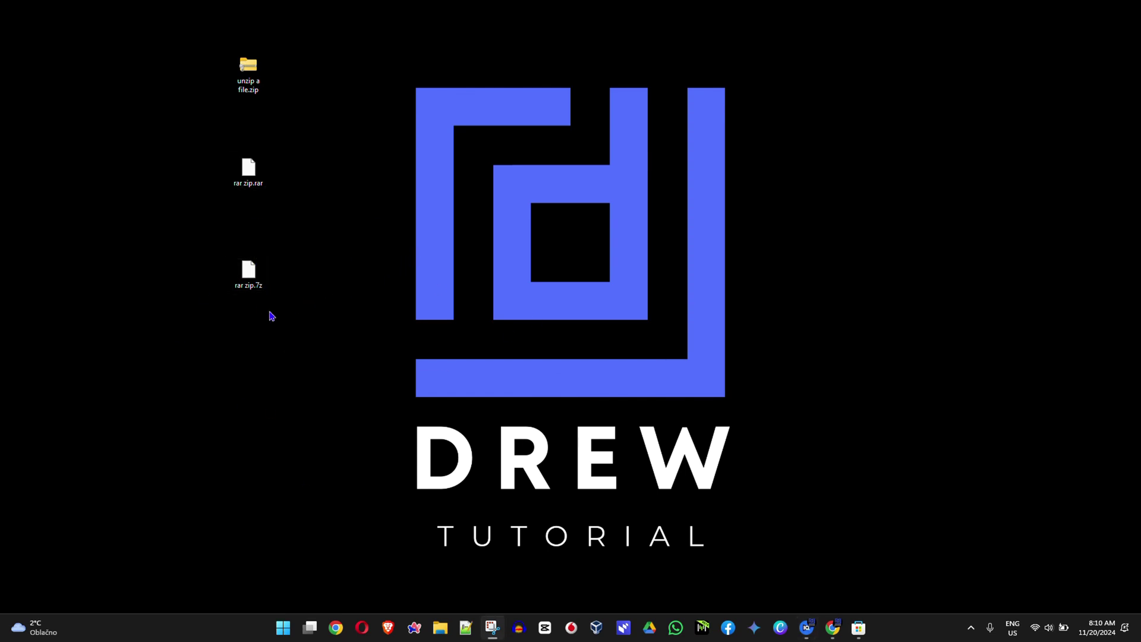
Select the rar zip.7z archive and search Microsoft Store for '7 zip'.
{"action": "left_click", "coordinate": [248, 287]}
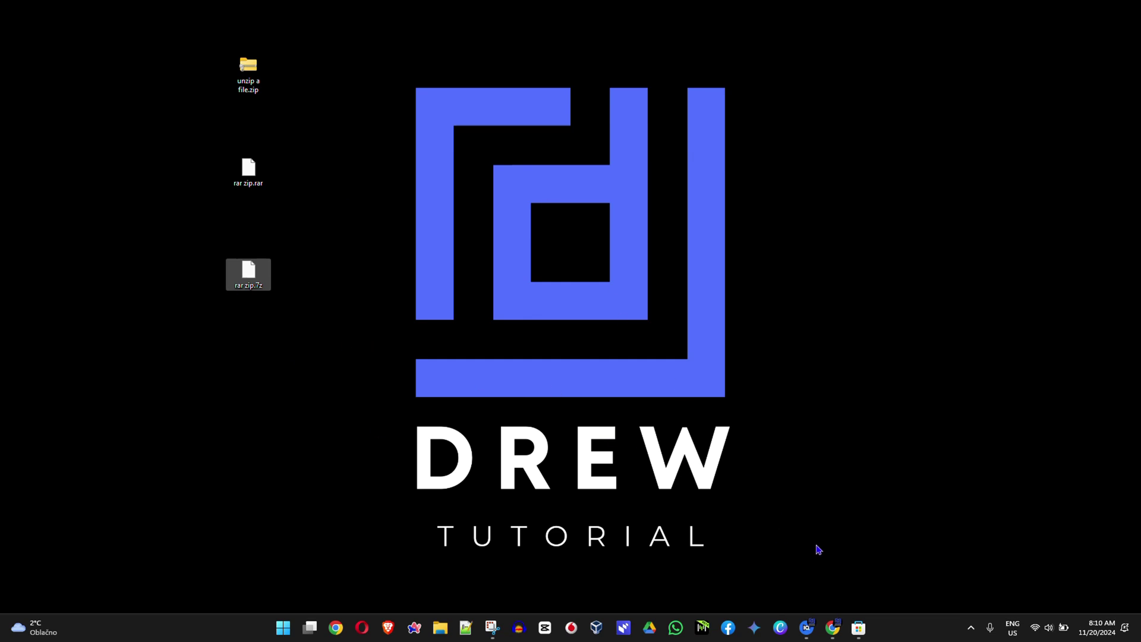
{"action": "left_click", "coordinate": [858, 629]}
{"action": "left_click", "coordinate": [416, 14]}
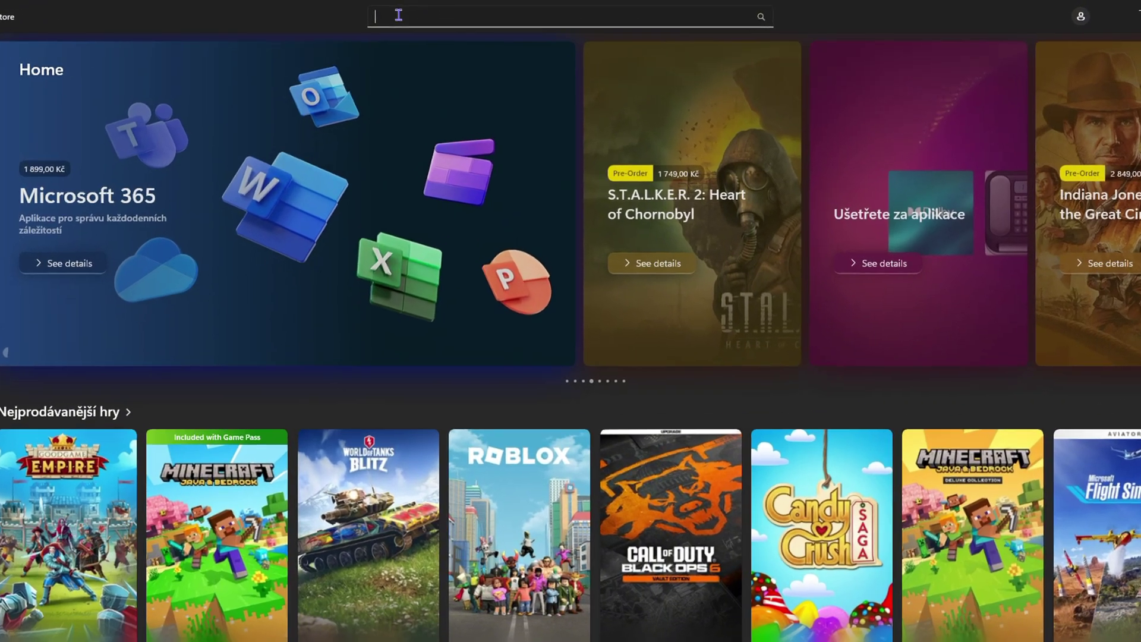
{"action": "type", "text": "7"}
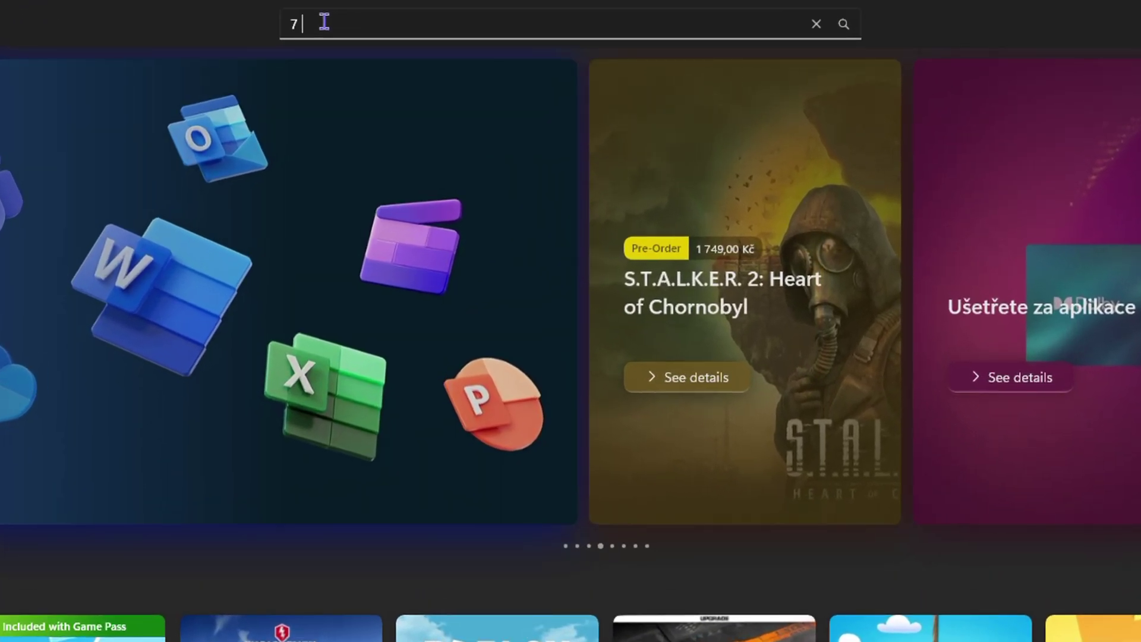
{"action": "type", "text": " zip"}
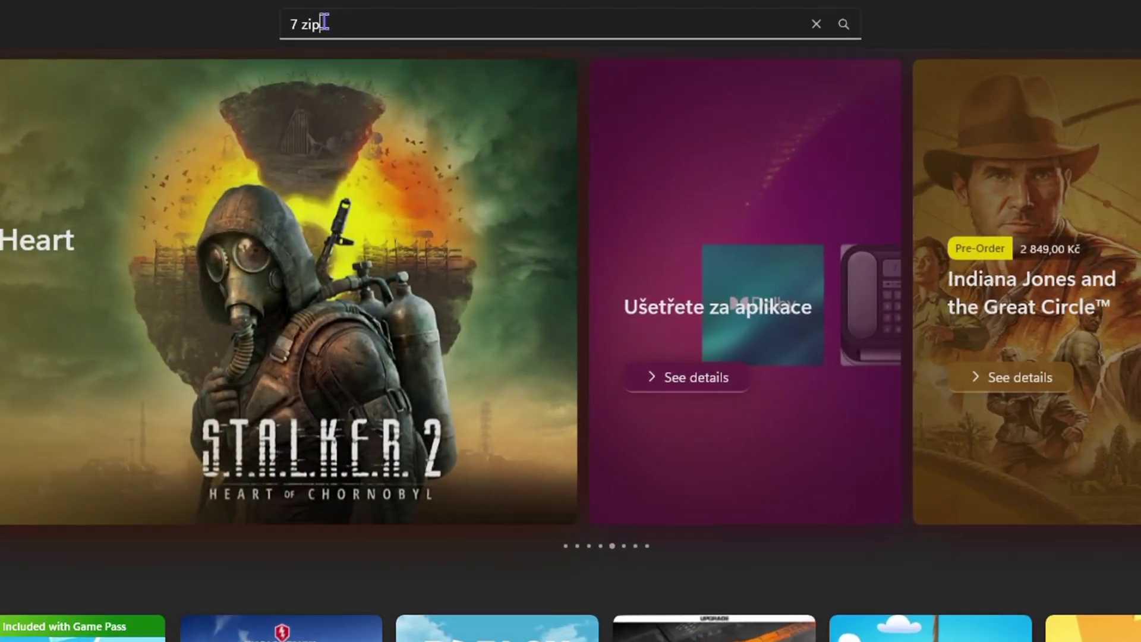
{"action": "key", "text": "Return"}
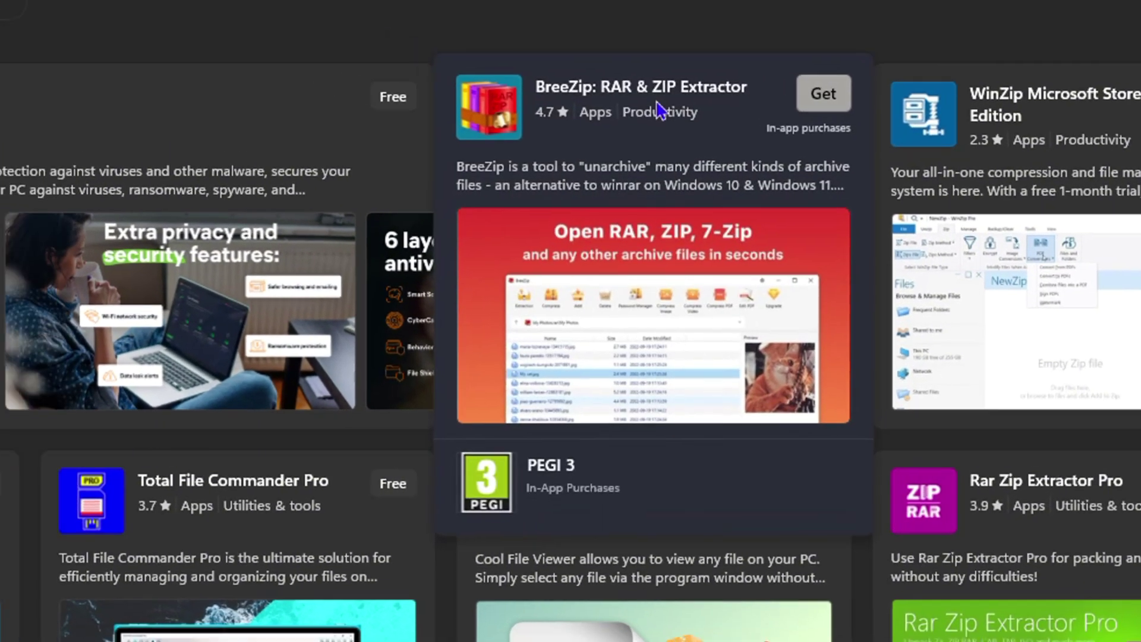
Open the BreeZip: RAR & ZIP Extractor page and read its description and 4.7 rating.
{"action": "left_click", "coordinate": [657, 106]}
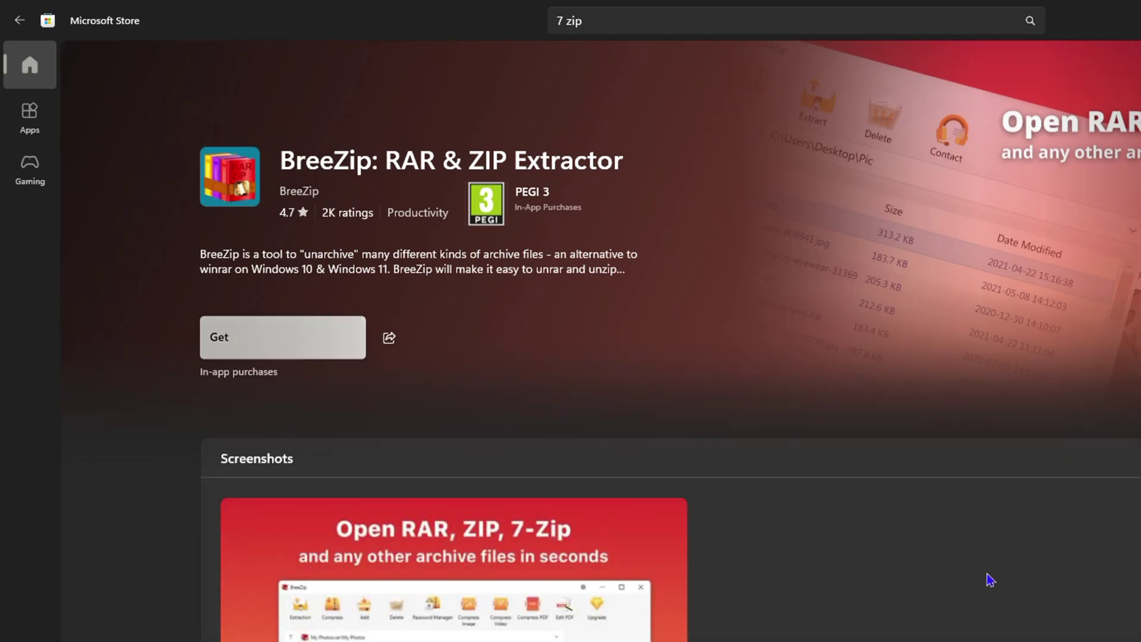
{"action": "scroll", "coordinate": [754, 438], "scroll_direction": "down", "scroll_amount": 5}
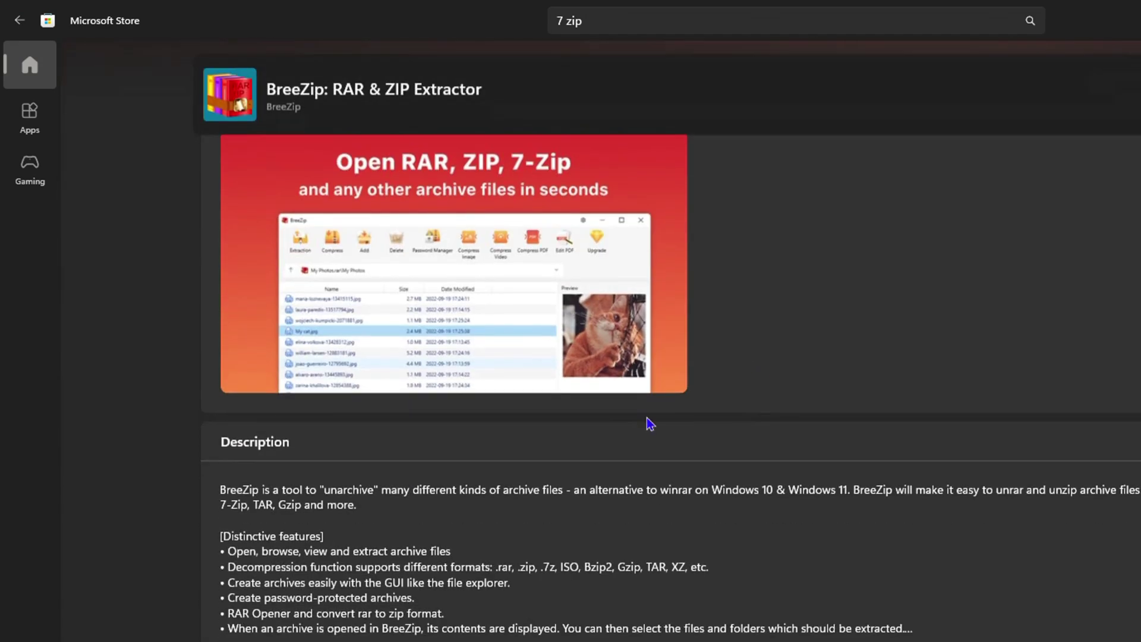
{"action": "scroll", "coordinate": [539, 423], "scroll_direction": "up", "scroll_amount": 5}
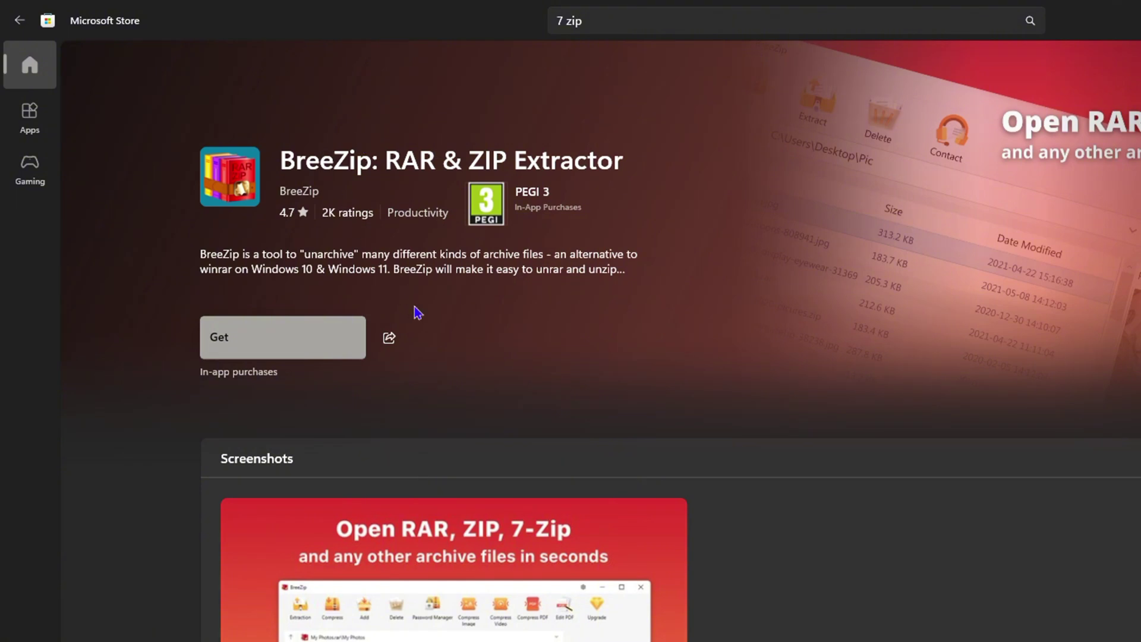
{"action": "scroll", "coordinate": [523, 463], "scroll_direction": "down", "scroll_amount": 3}
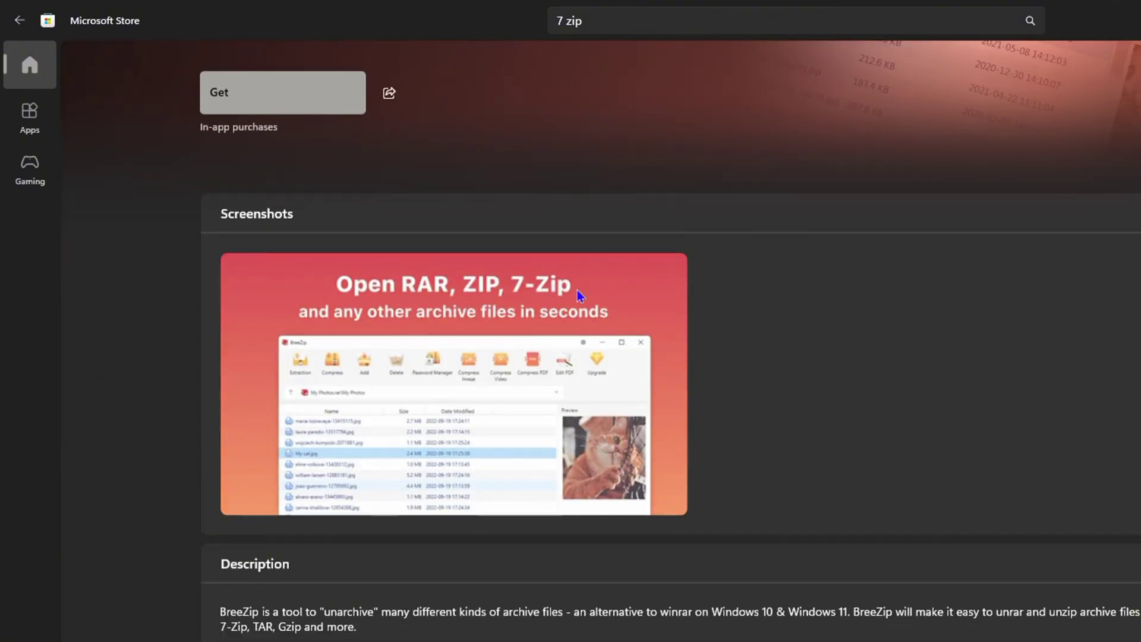
{"action": "scroll", "coordinate": [416, 541], "scroll_direction": "down", "scroll_amount": 3}
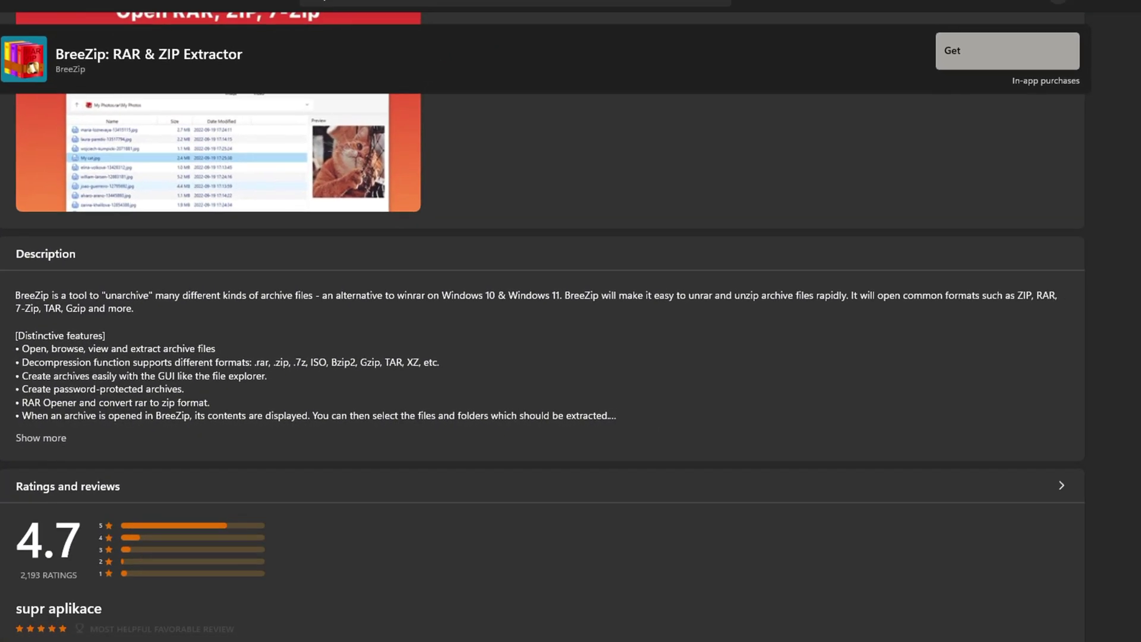
Close the Store, Google '7 zip' in a new Incognito window, and open the 7-zip.org result.
{"action": "left_click", "coordinate": [1125, 11]}
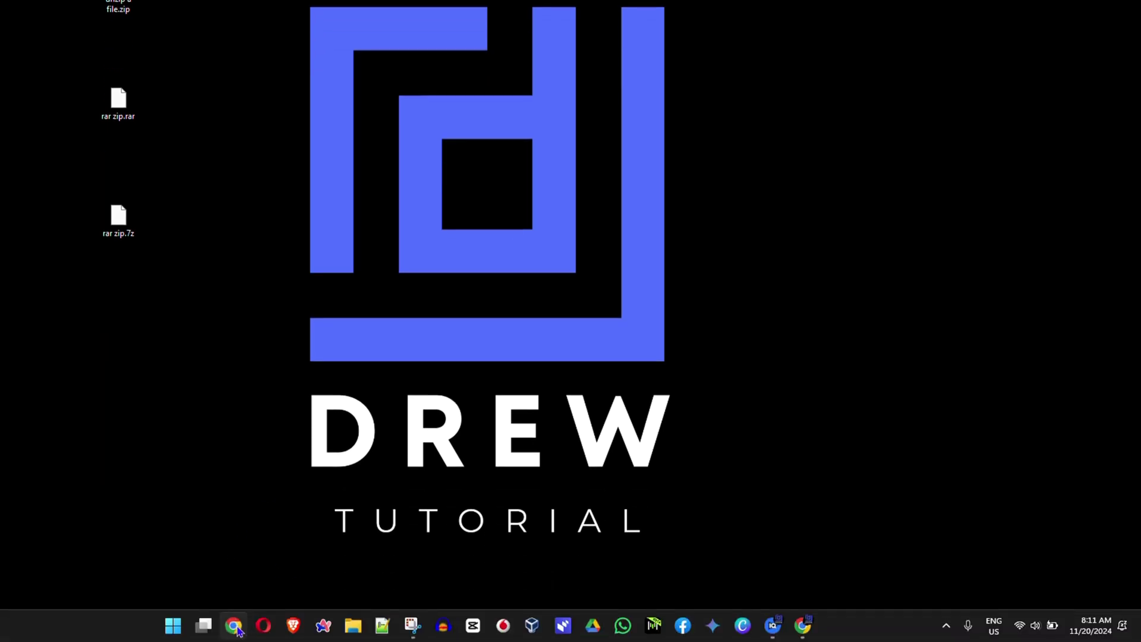
{"action": "right_click", "coordinate": [233, 625]}
{"action": "left_click", "coordinate": [254, 542]}
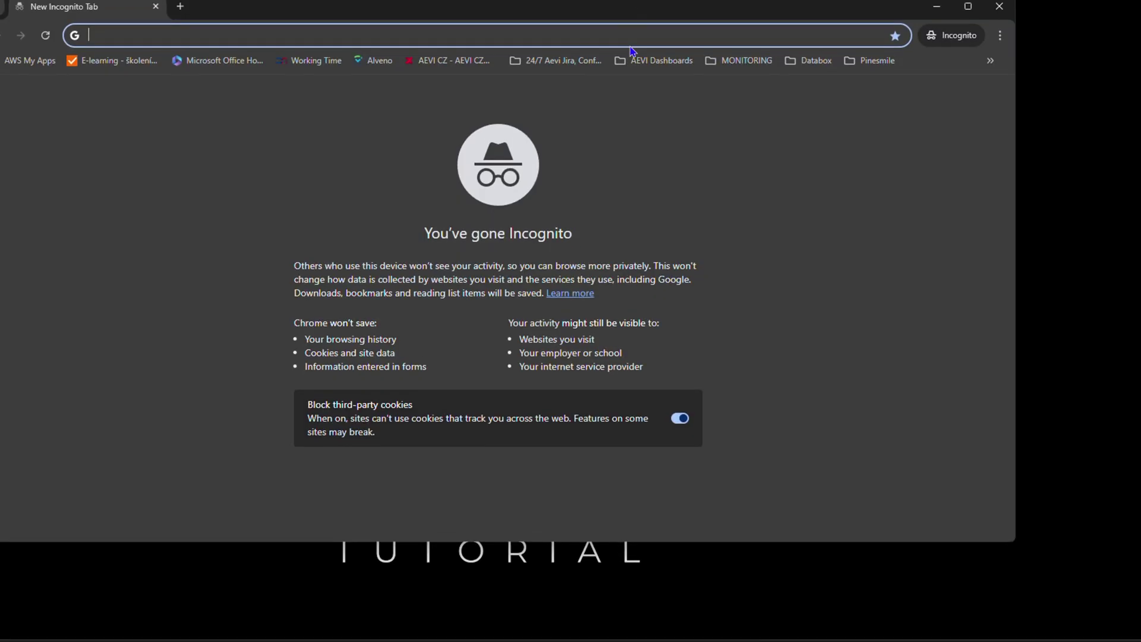
{"action": "type", "text": "zip"}
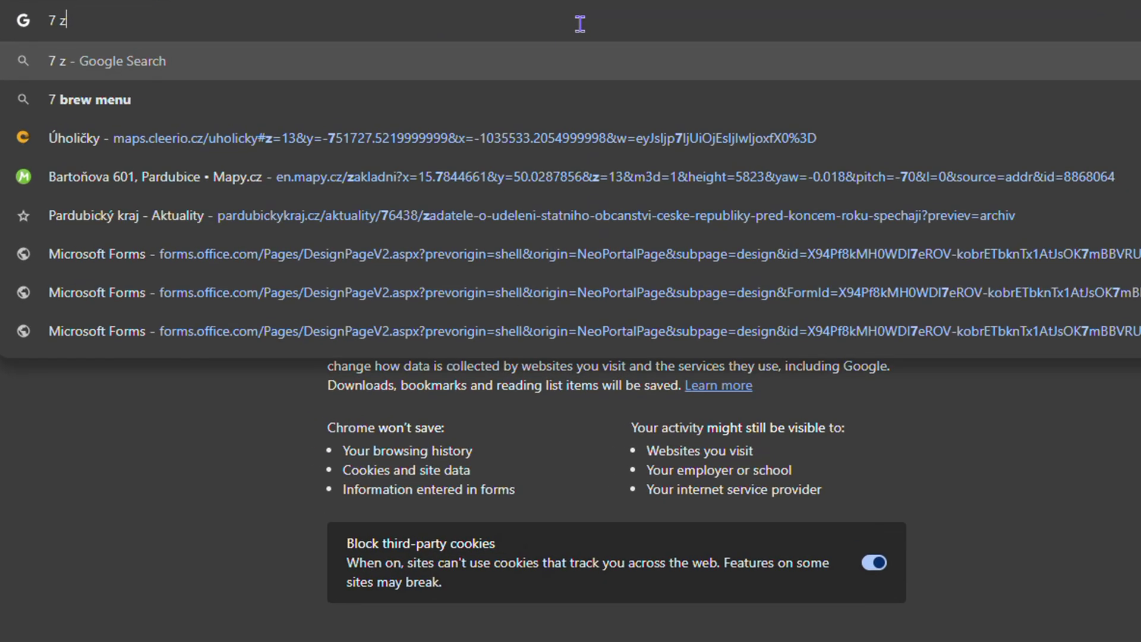
{"action": "key", "text": "Return"}
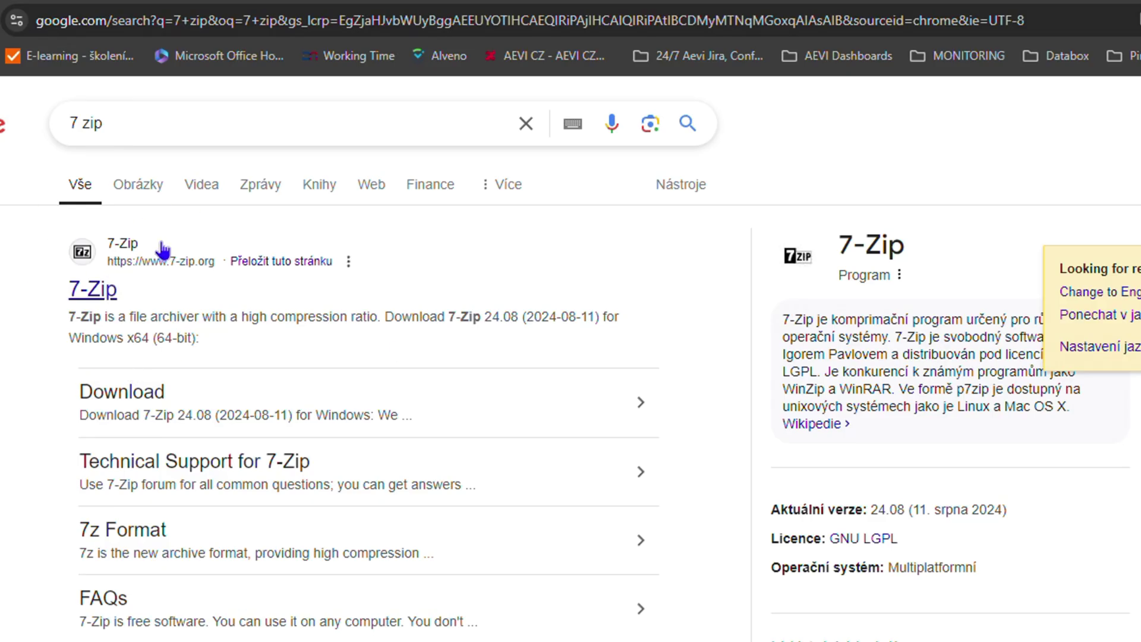
{"action": "left_click", "coordinate": [88, 305]}
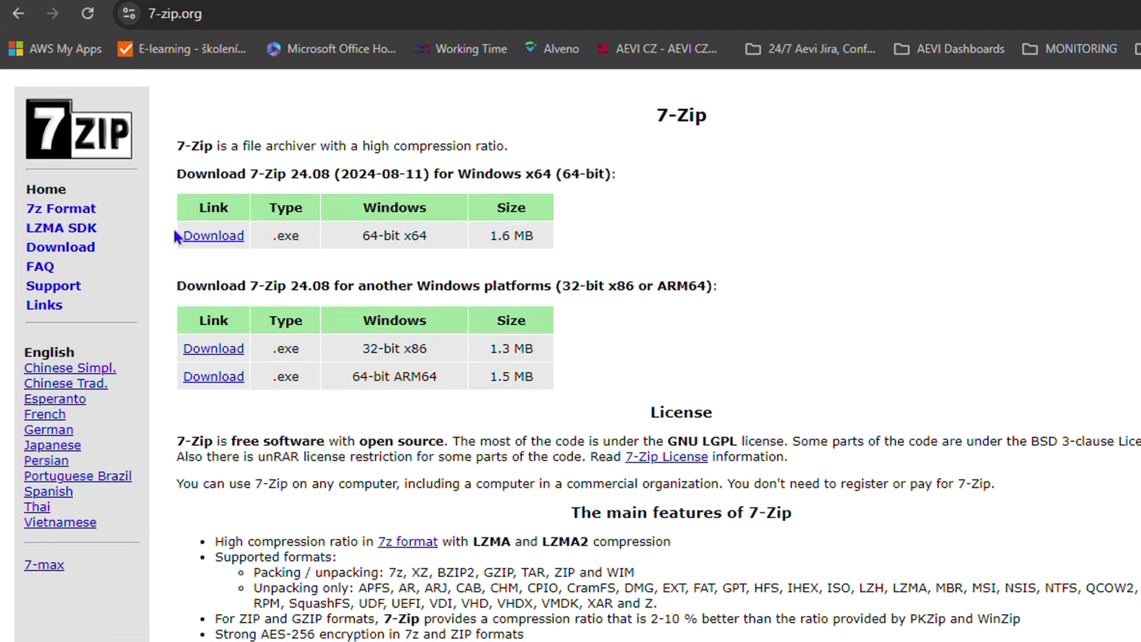